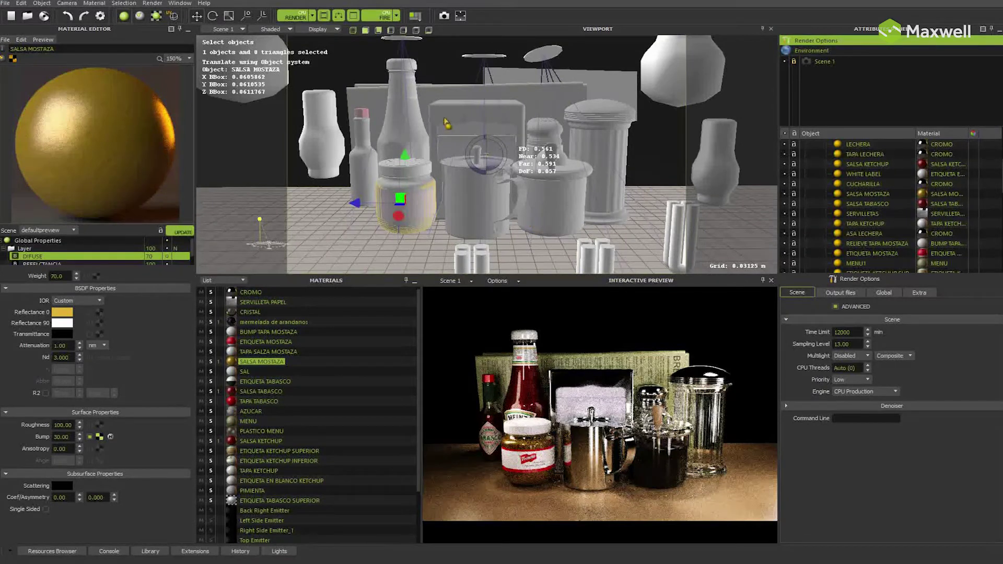
# Switch the viewport to Perspective, orbit closer to the mugs and jar, then return to Scene 1.
pyautogui.click(240, 30)
pyautogui.click(233, 44)
pyautogui.keyDown('alt'); pyautogui.moveTo(265, 68); pyautogui.dragTo(477, 201); pyautogui.keyUp('alt')
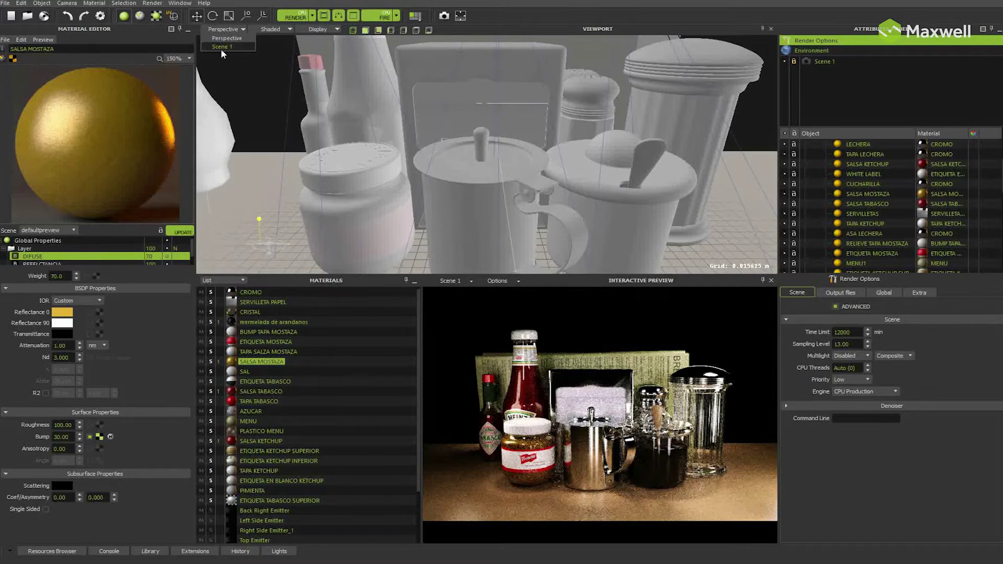
pyautogui.click(221, 46)
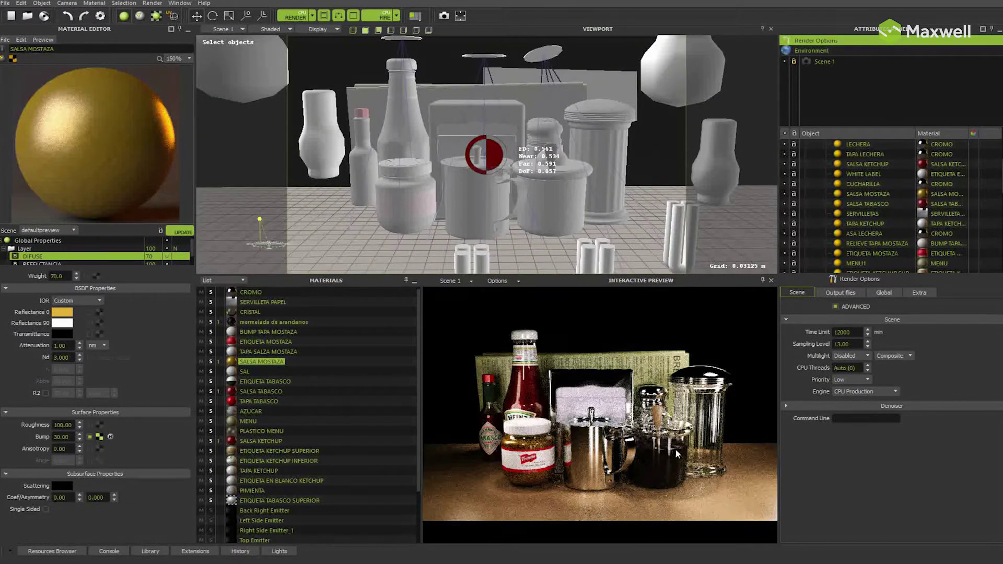
# Glance at the environment settings, then expand the Denoiser section in Render Options.
pyautogui.click(814, 51)
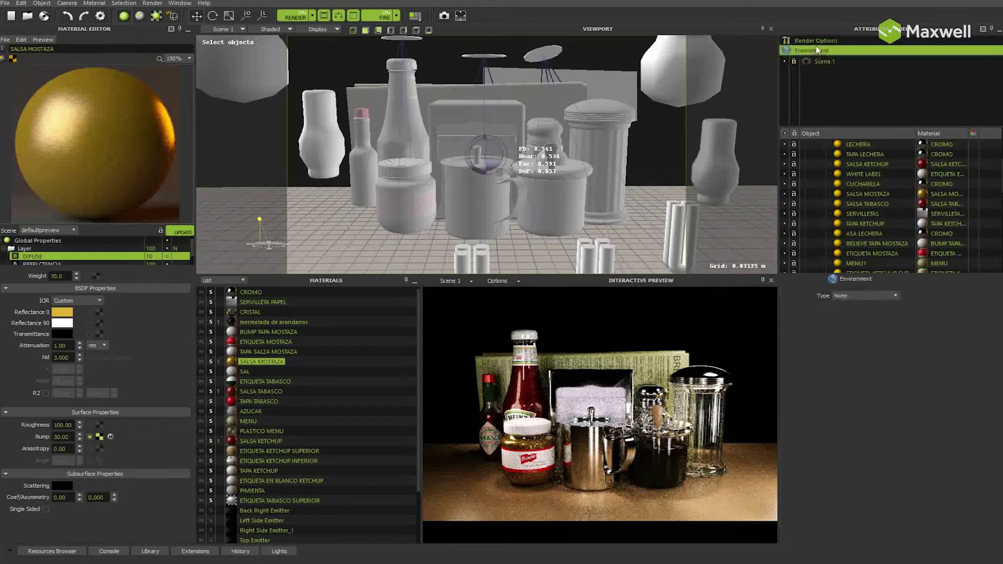
pyautogui.click(817, 39)
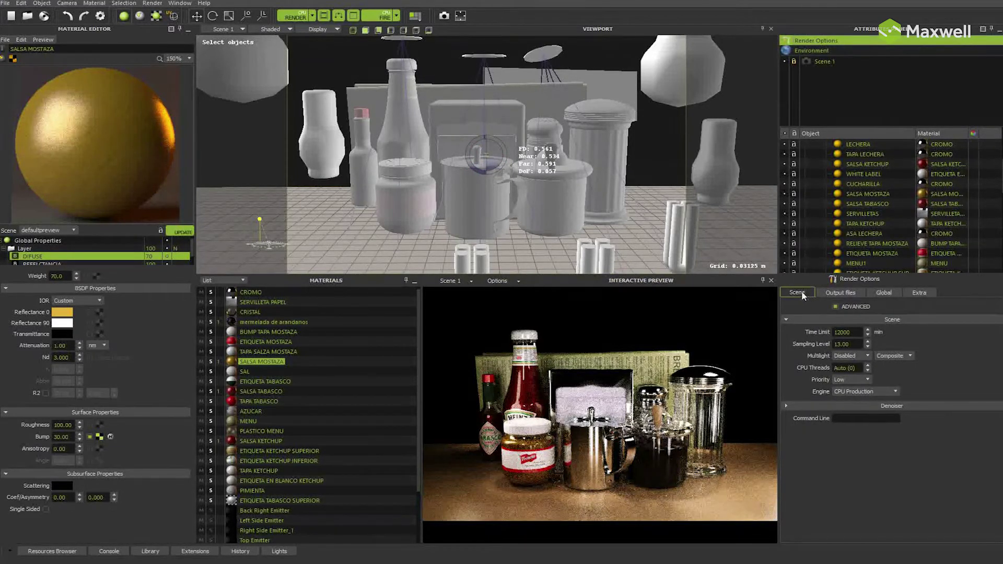
pyautogui.click(818, 406)
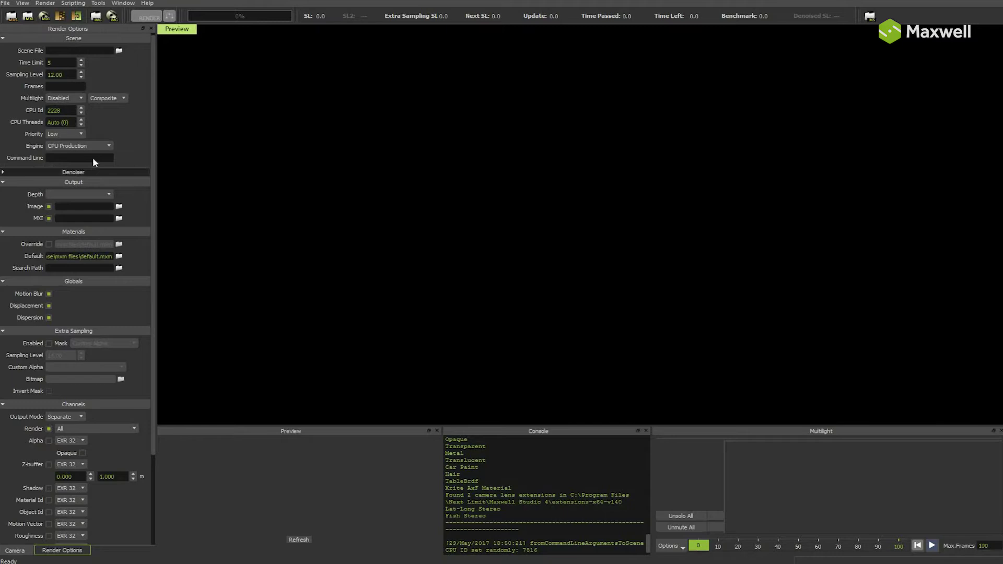
# Expand Denoiser in Maxwell Render and tick then untick Enabled, leaving it off.
pyautogui.click(79, 172)
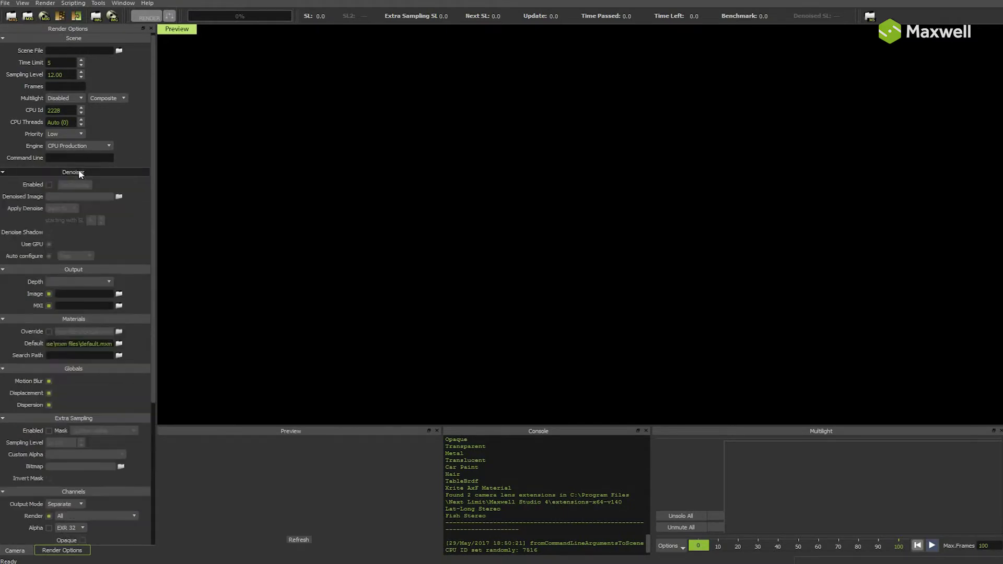
pyautogui.click(49, 185)
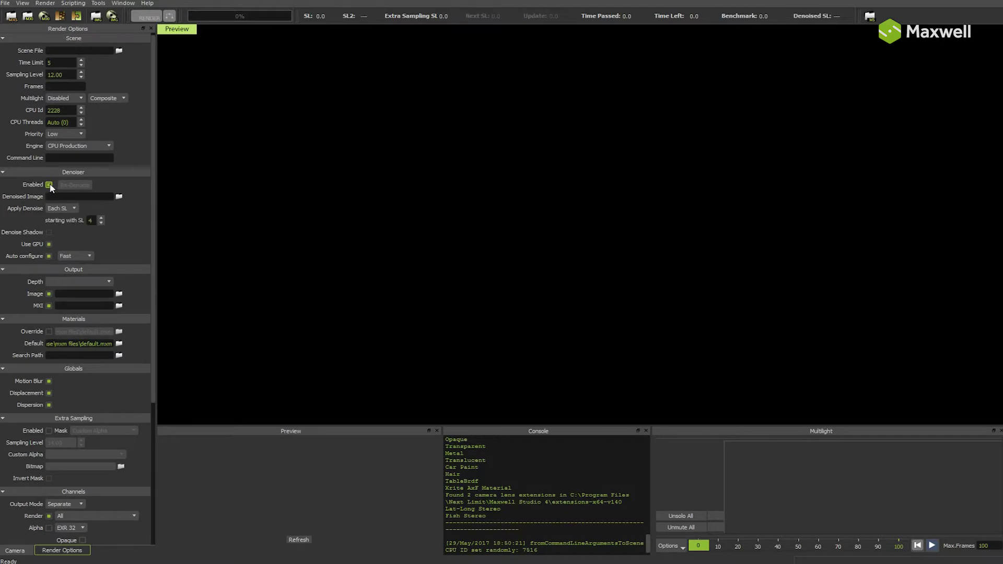
pyautogui.click(49, 185)
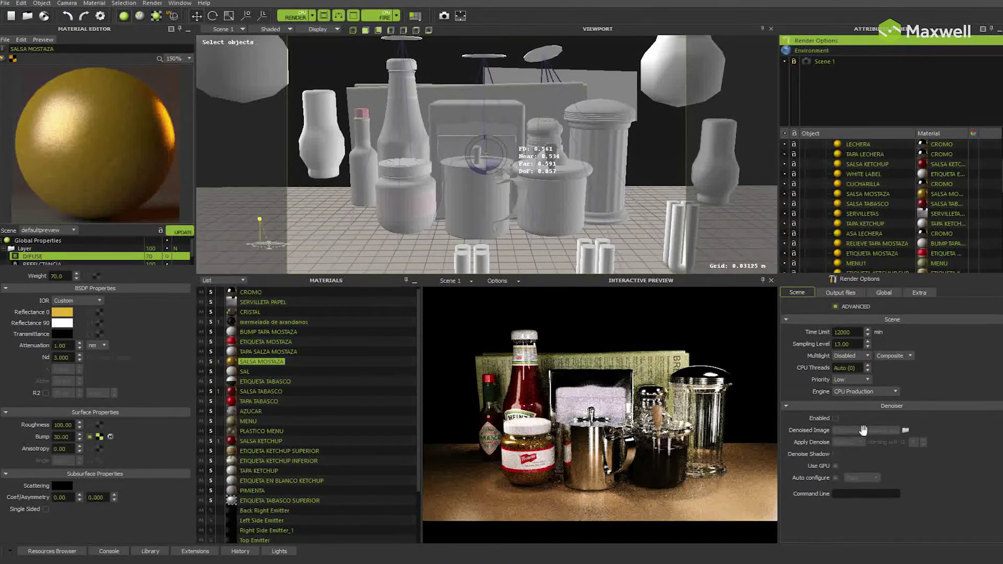
# Enable the denoiser and confirm its ketchup_denoised.png output path and output file settings.
pyautogui.click(835, 419)
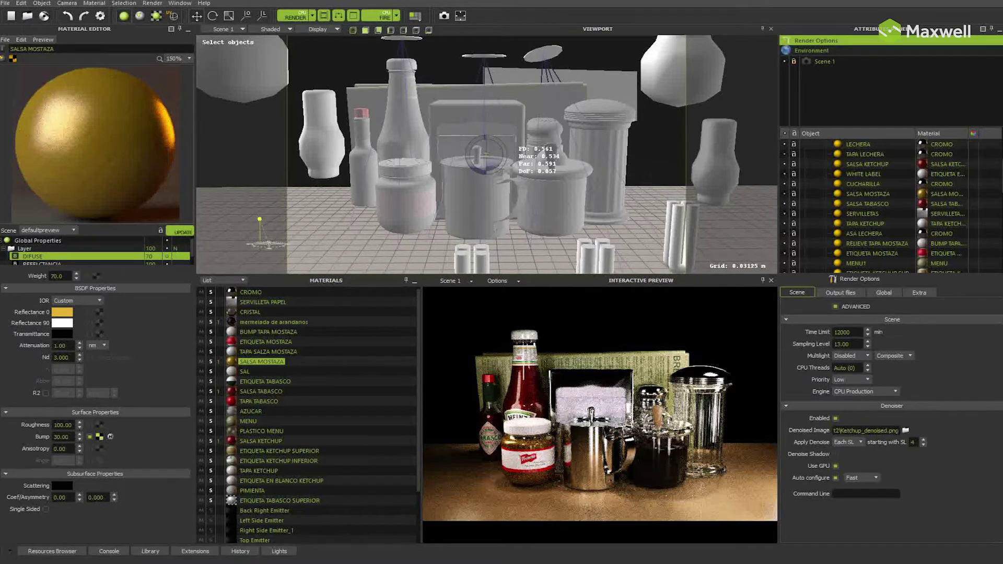
pyautogui.tripleClick(863, 430)
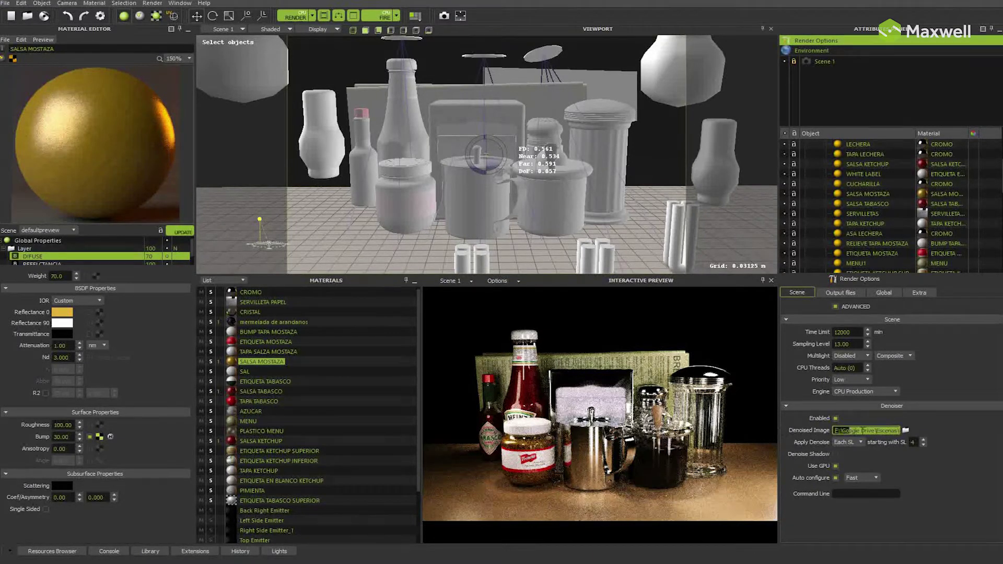
pyautogui.press('End')
pyautogui.click(946, 431)
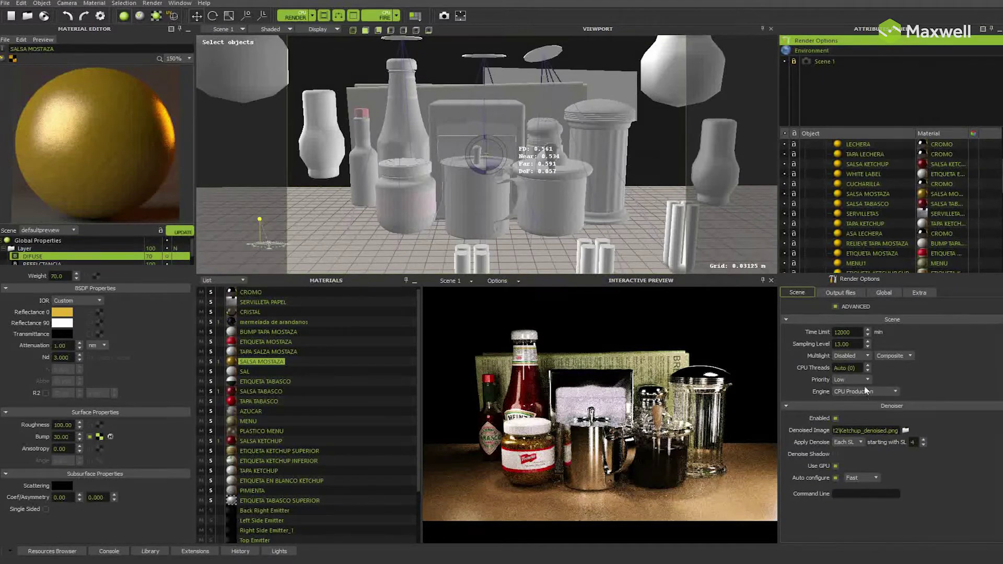
pyautogui.click(841, 293)
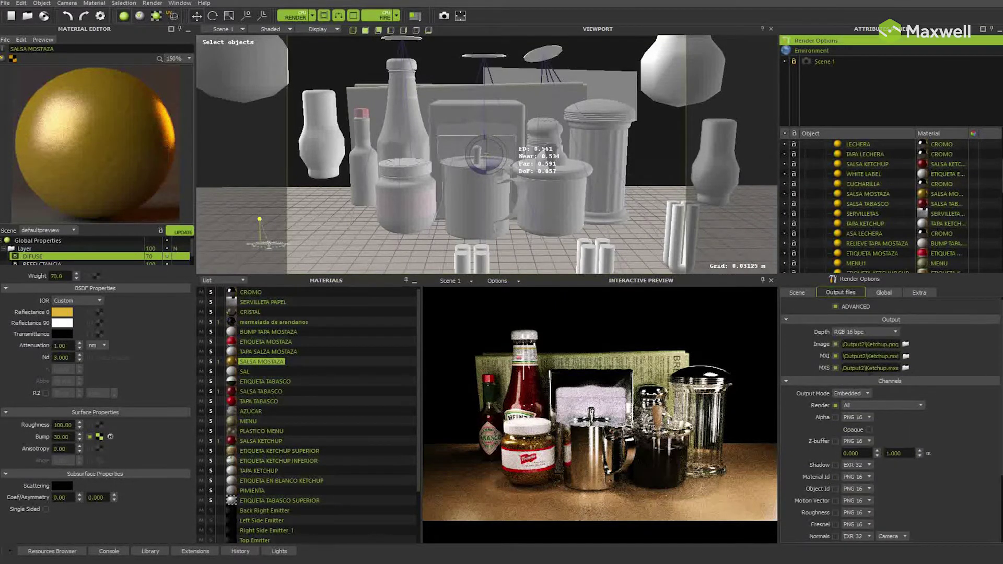
pyautogui.click(798, 293)
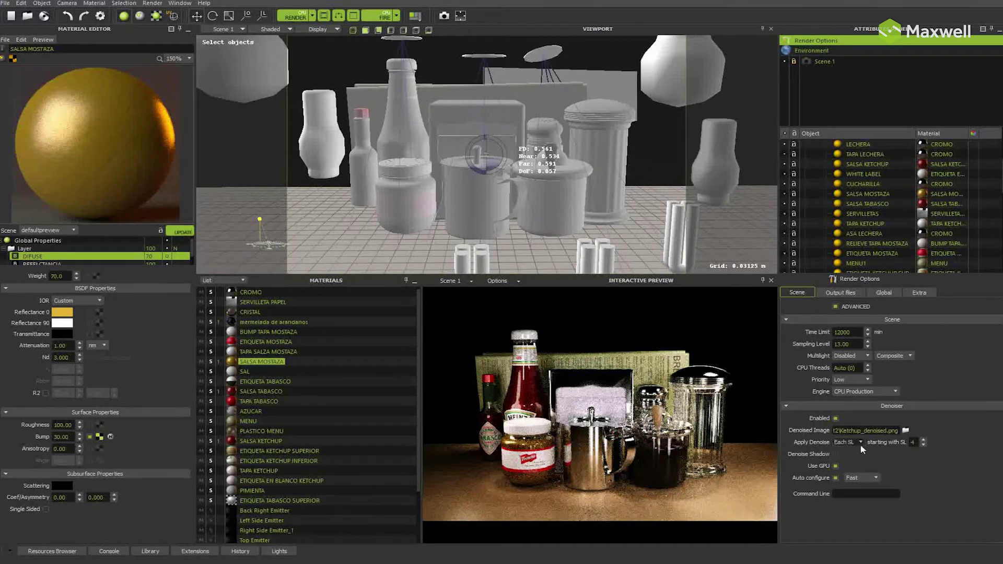
# Set the denoiser's Apply Denoise timing to At end.
pyautogui.click(860, 443)
pyautogui.click(852, 451)
pyautogui.moveTo(852, 444)
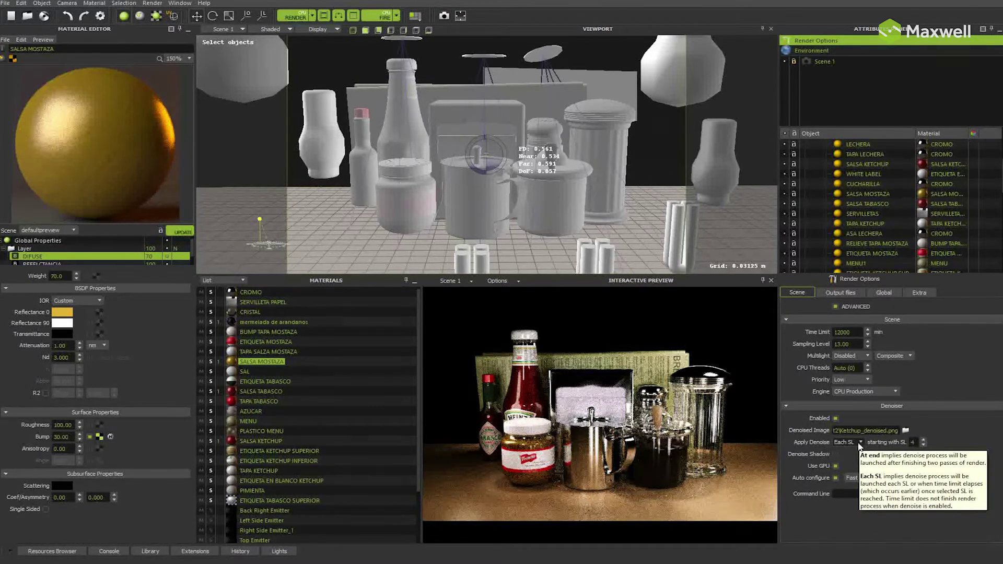
pyautogui.click(860, 443)
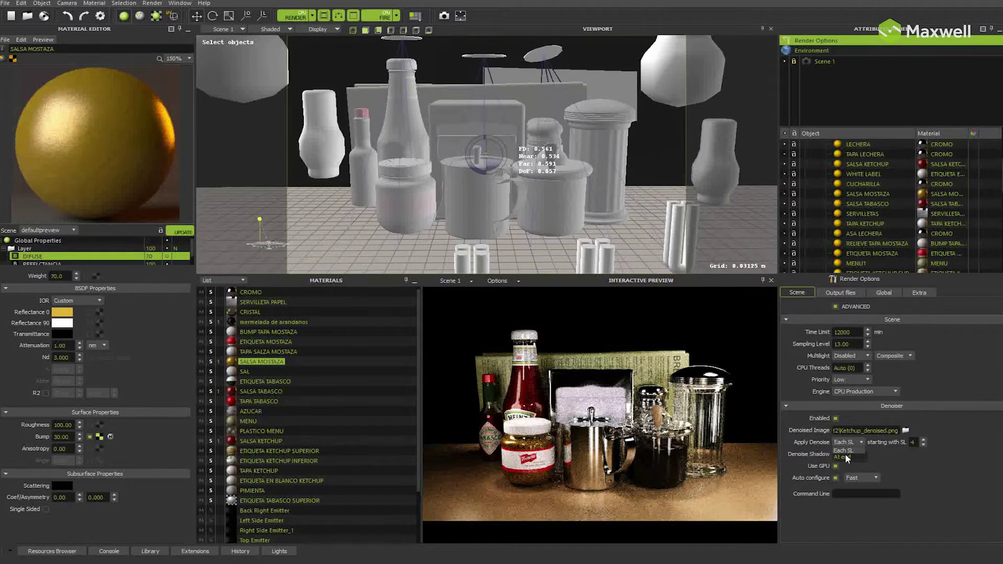
pyautogui.click(846, 457)
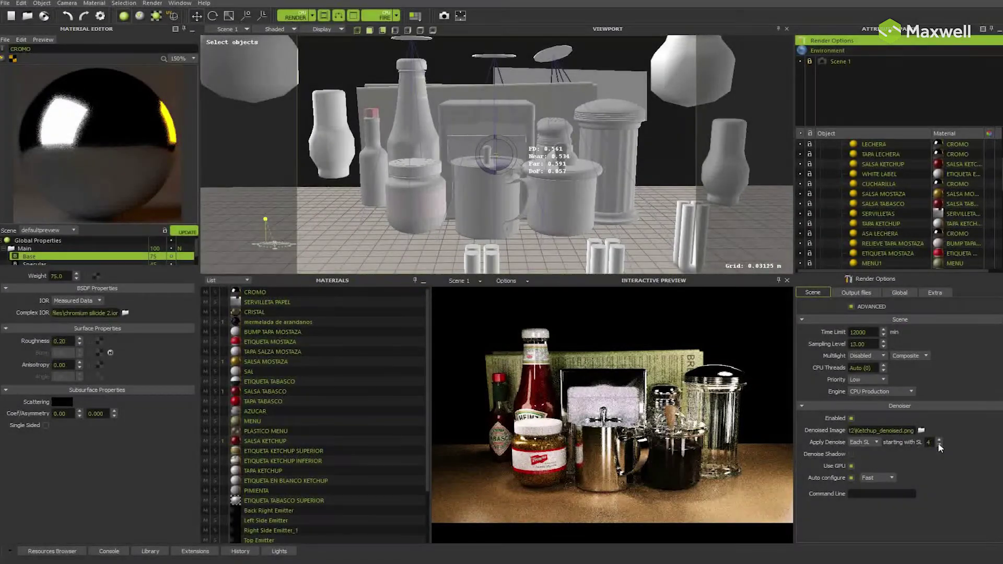
# Start denoising at sampling level 3, set Multilight to Intensity, and launch the render.
pyautogui.doubleClick(930, 442)
pyautogui.press('Return')
pyautogui.click(865, 355)
pyautogui.click(855, 371)
pyautogui.click(306, 19)
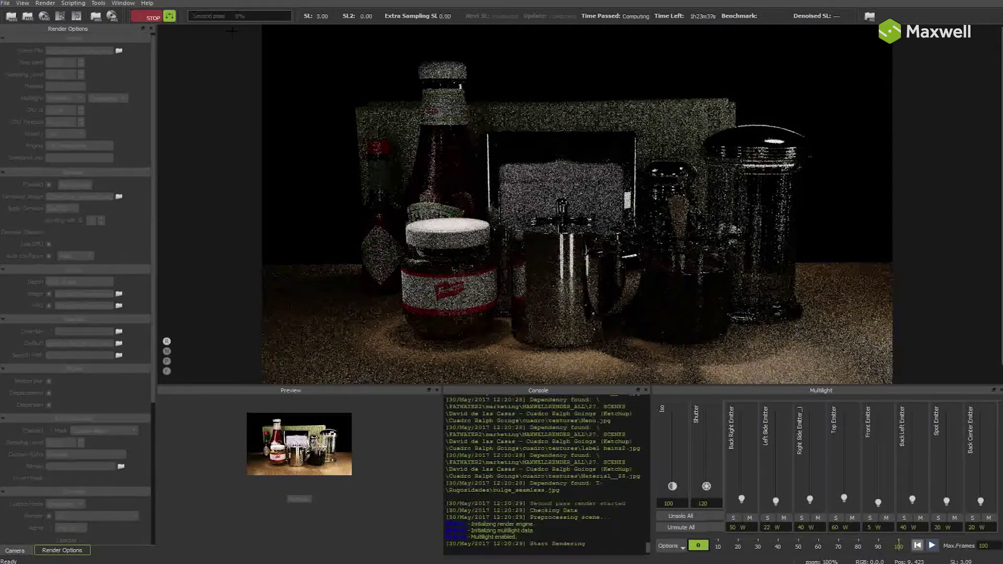
# Let the first pass render and highlight the second-pass start message in the log.
pyautogui.moveTo(530, 503); pyautogui.dragTo(626, 504)
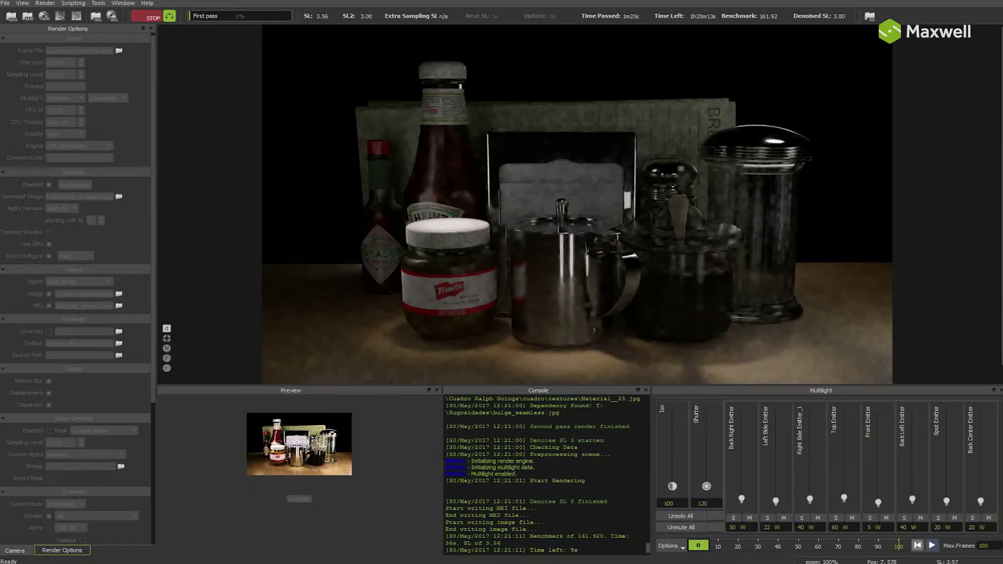
# Switch the render view from the denoised image to the raw noisy render.
pyautogui.click(166, 339)
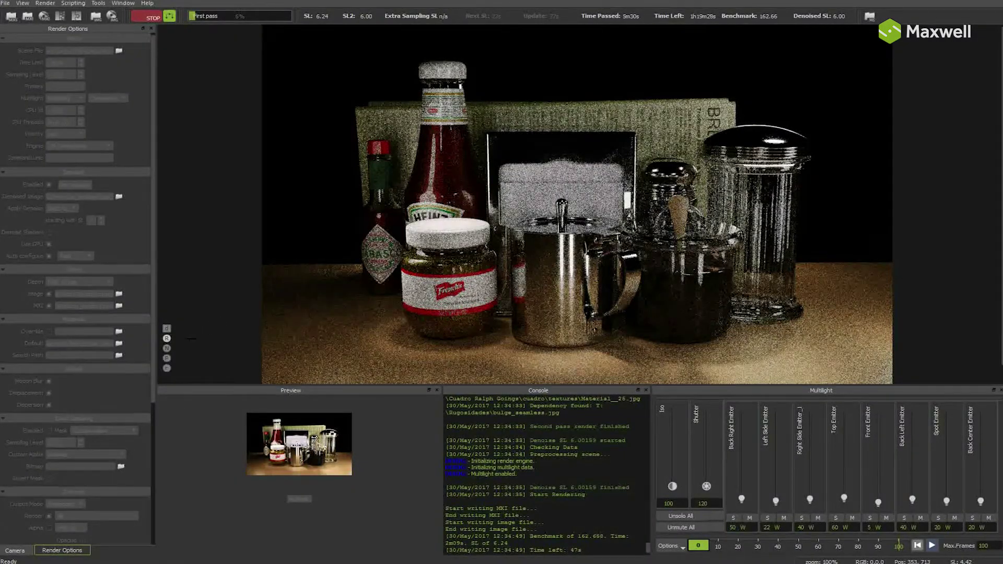
# Cycle through the normals, depth and albedo channels, then return to the shaded render.
pyautogui.click(167, 348)
pyautogui.click(167, 358)
pyautogui.click(167, 367)
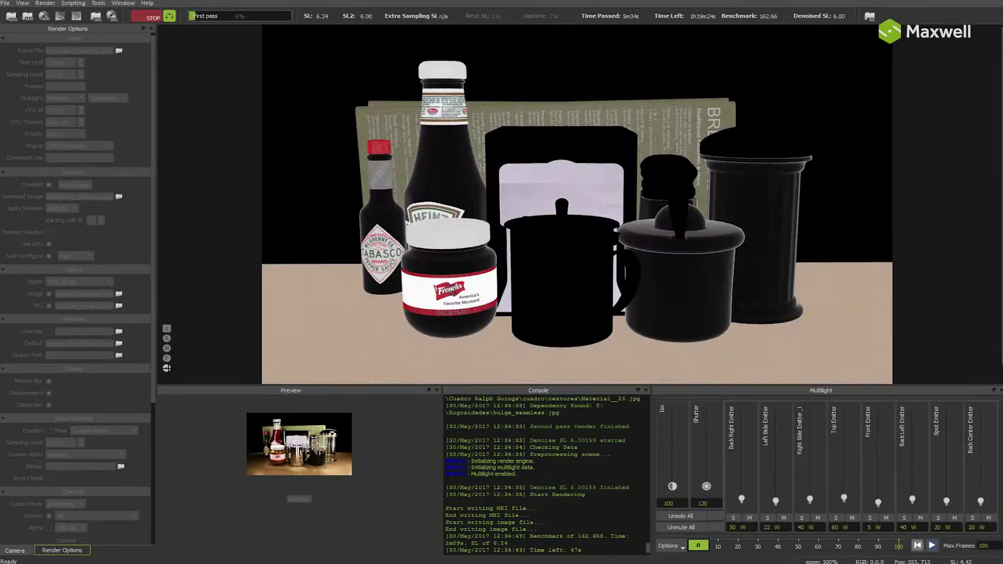
pyautogui.click(166, 338)
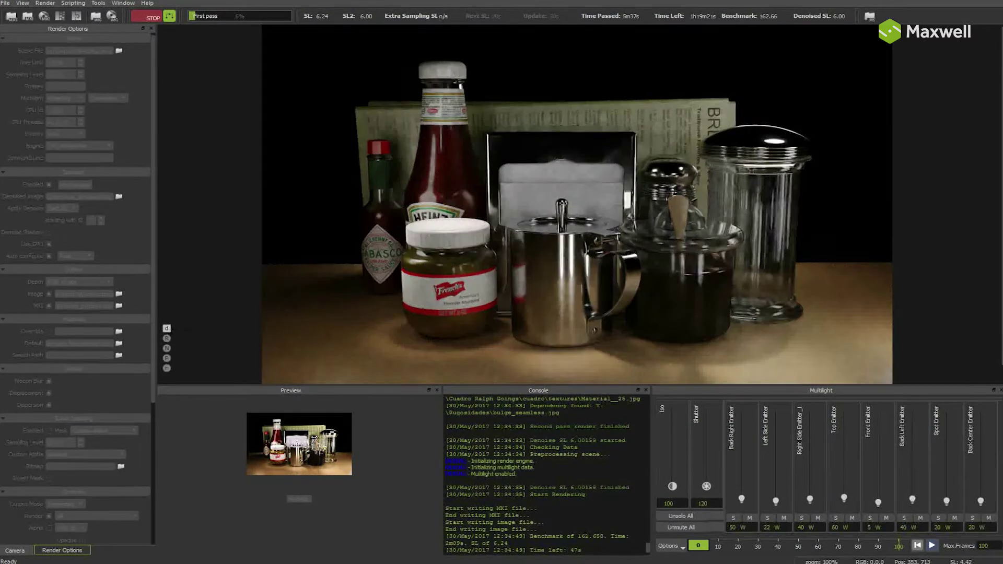
pyautogui.click(167, 368)
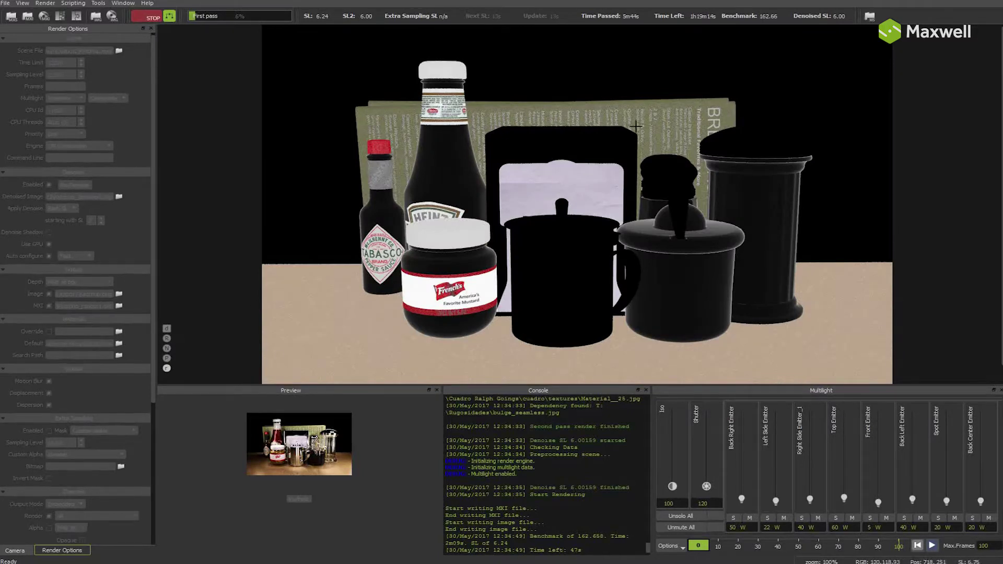
pyautogui.click(167, 338)
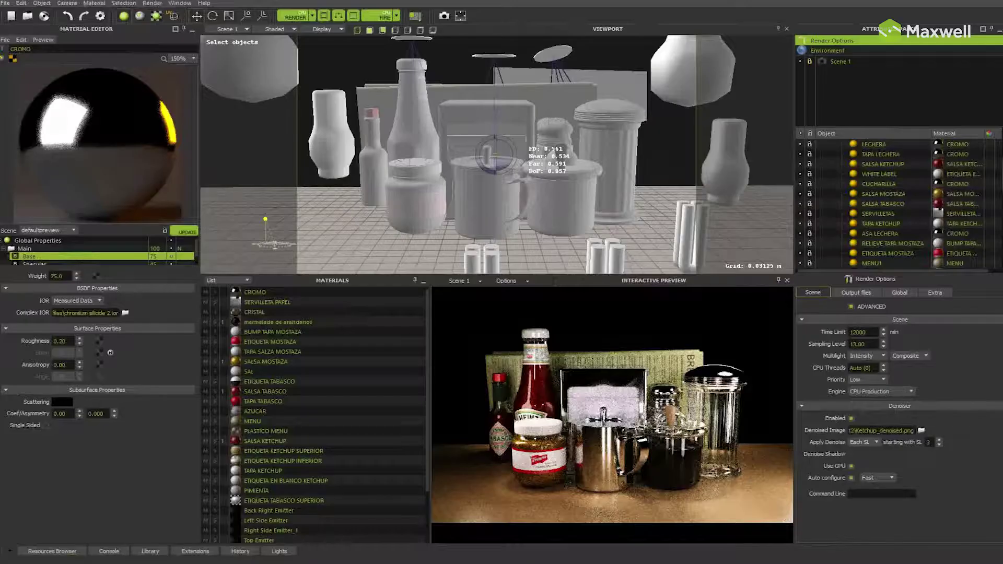
# Review the auto configure choices and inspect the ETIQUETA TABASCO SUPERIOR and SALSA MOSTAZA materials.
pyautogui.click(875, 477)
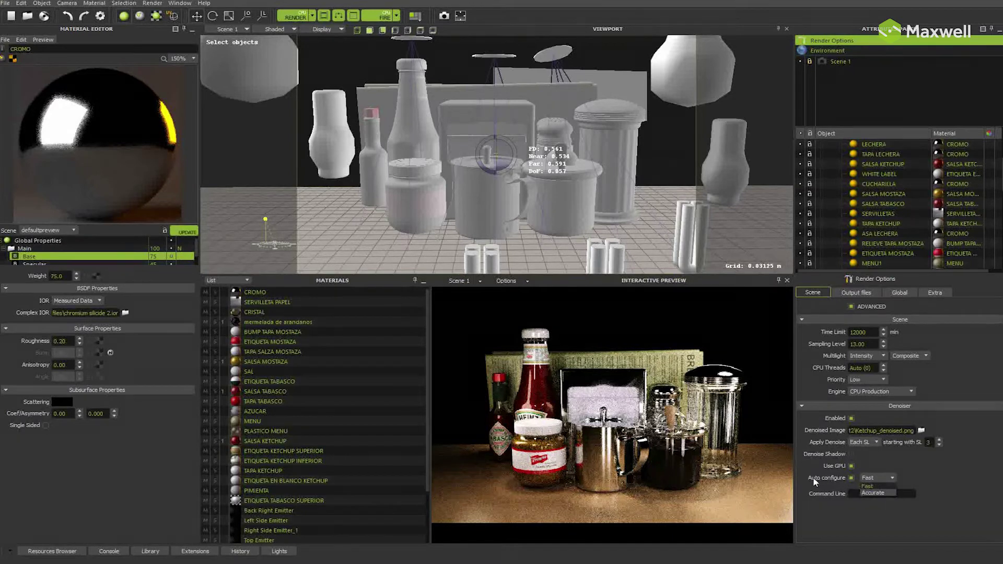
pyautogui.click(868, 486)
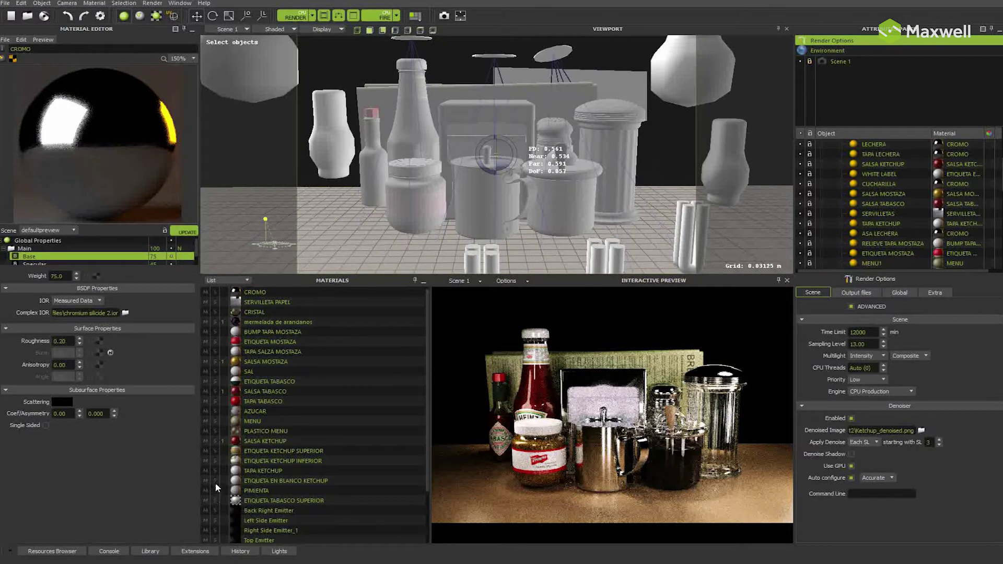
pyautogui.click(274, 502)
pyautogui.click(35, 241)
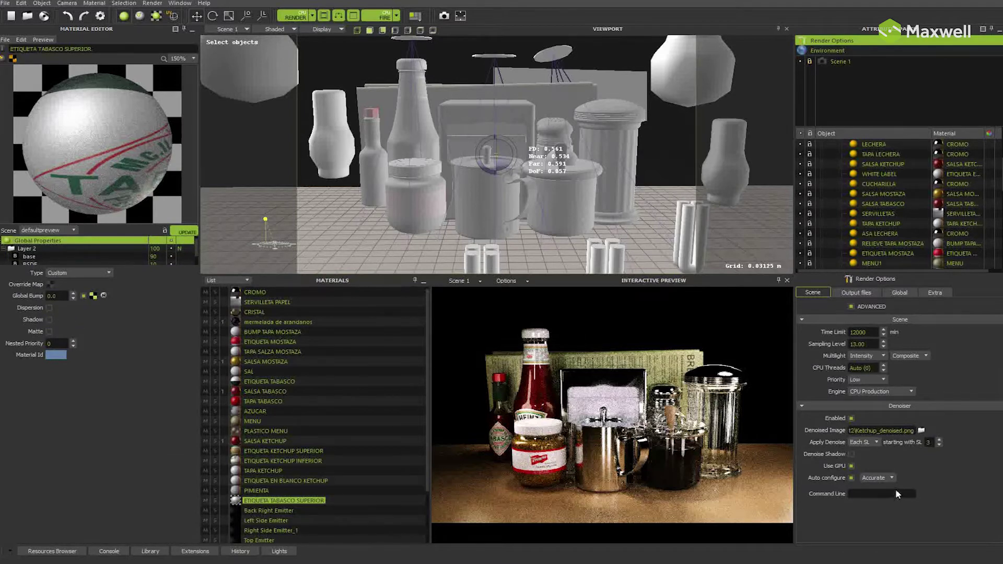
pyautogui.click(253, 359)
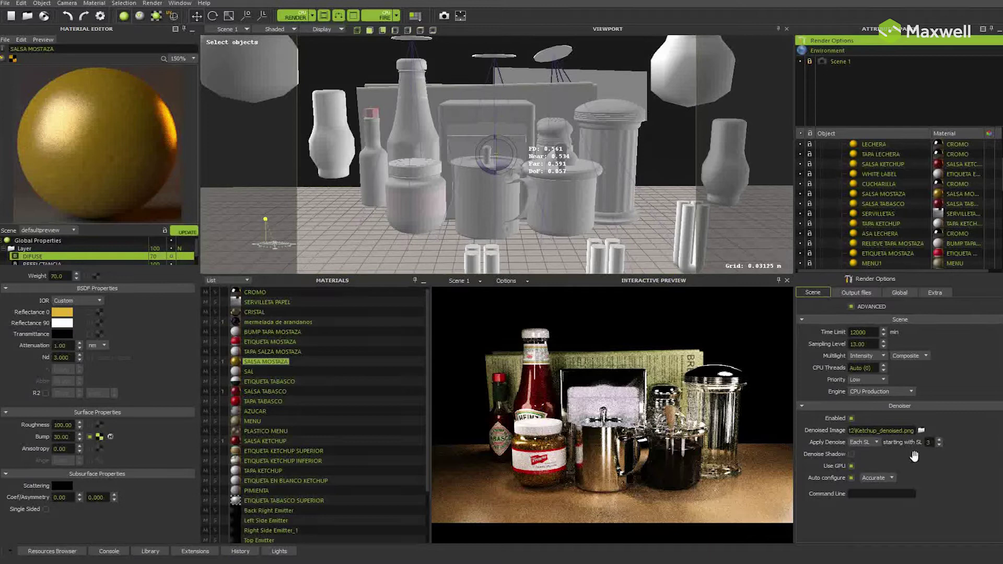
# Set denoiser Auto configure to Fast, then turn automatic configuration off.
pyautogui.click(886, 479)
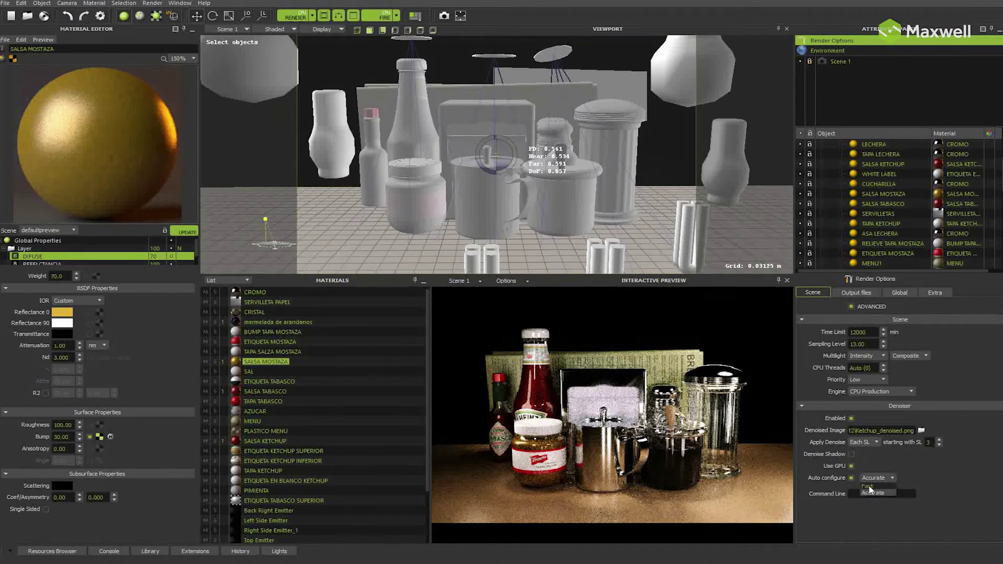
pyautogui.click(872, 490)
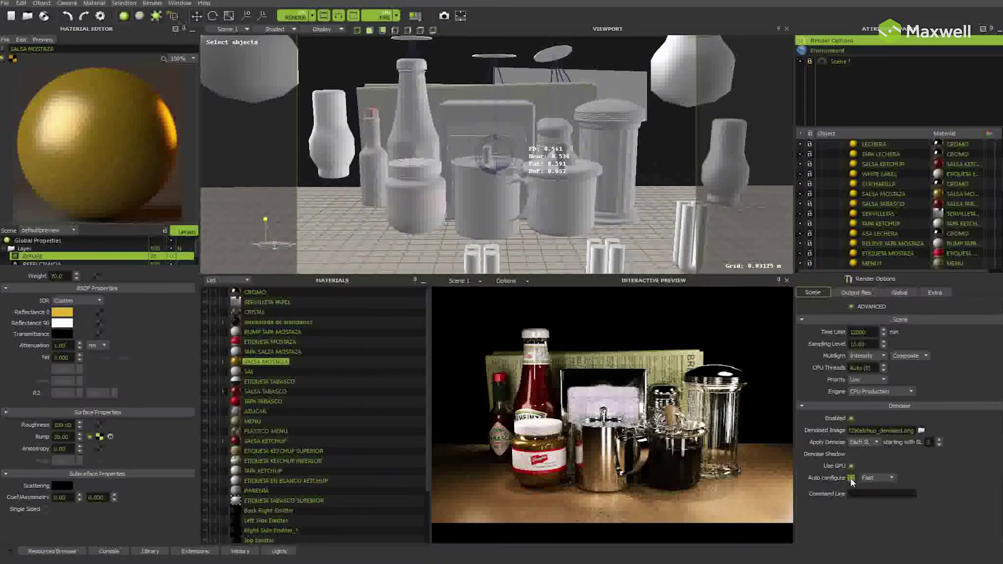
pyautogui.click(852, 478)
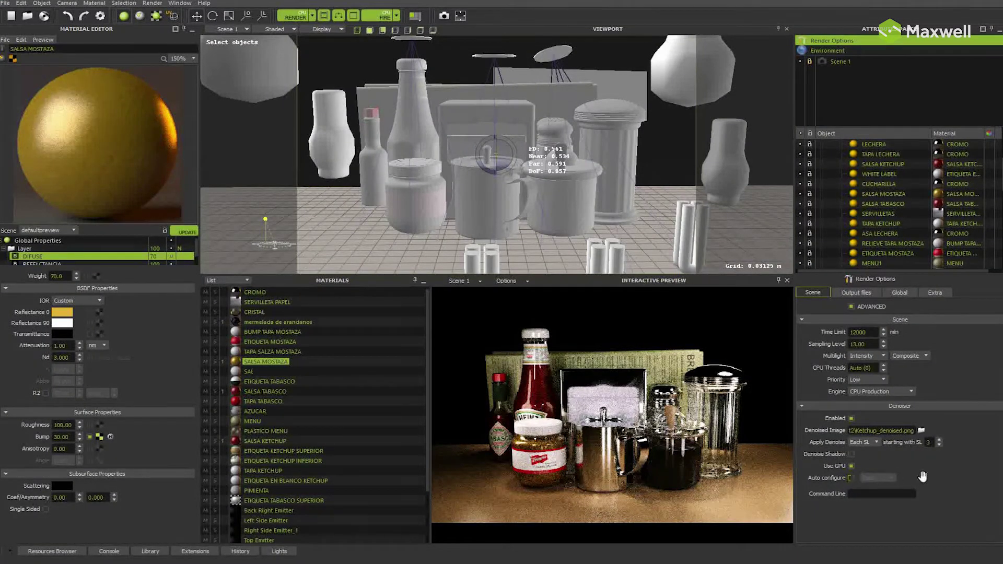
# Enable the Normals and Position output channels and toggle GPU use for the denoiser.
pyautogui.click(856, 293)
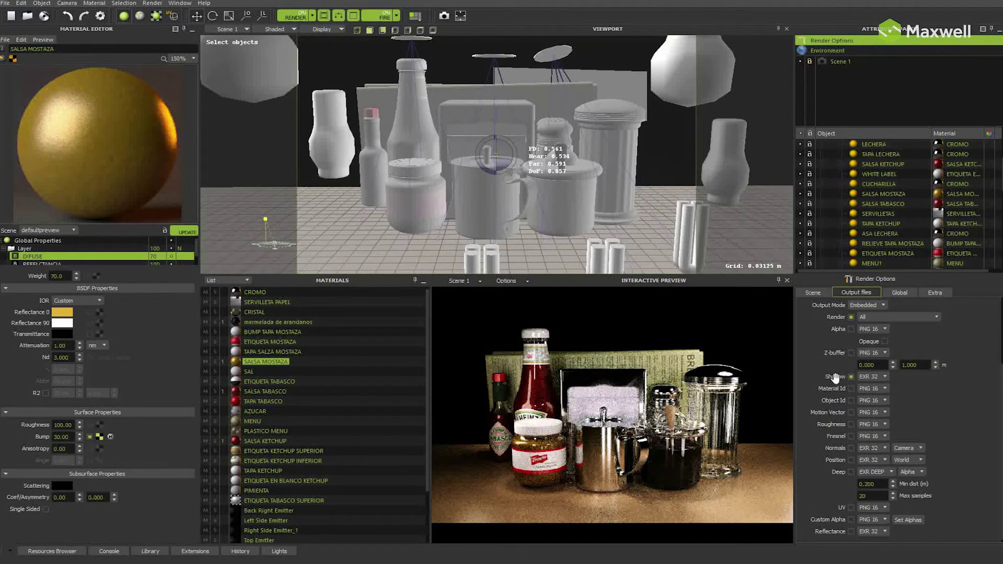
pyautogui.click(852, 448)
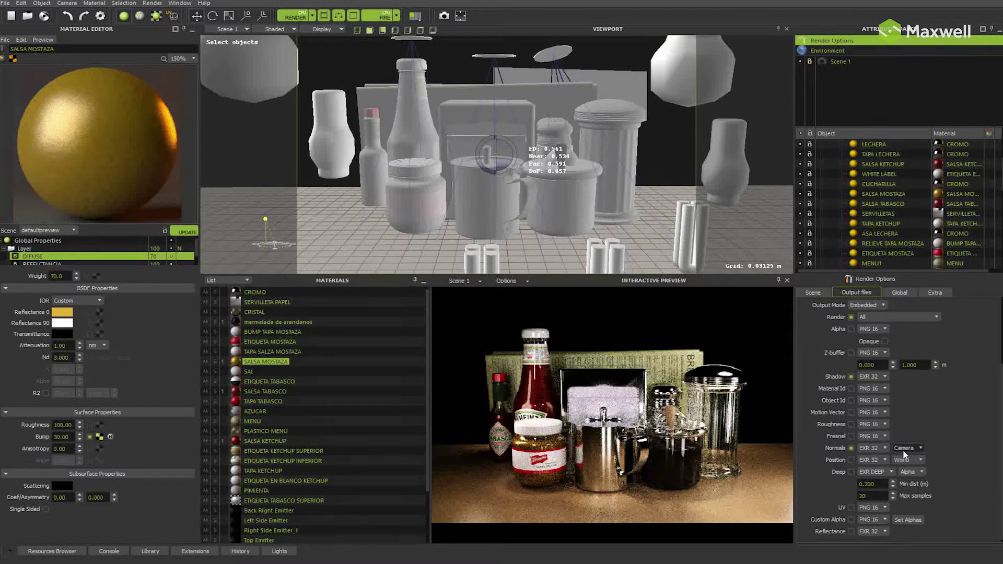
pyautogui.click(852, 460)
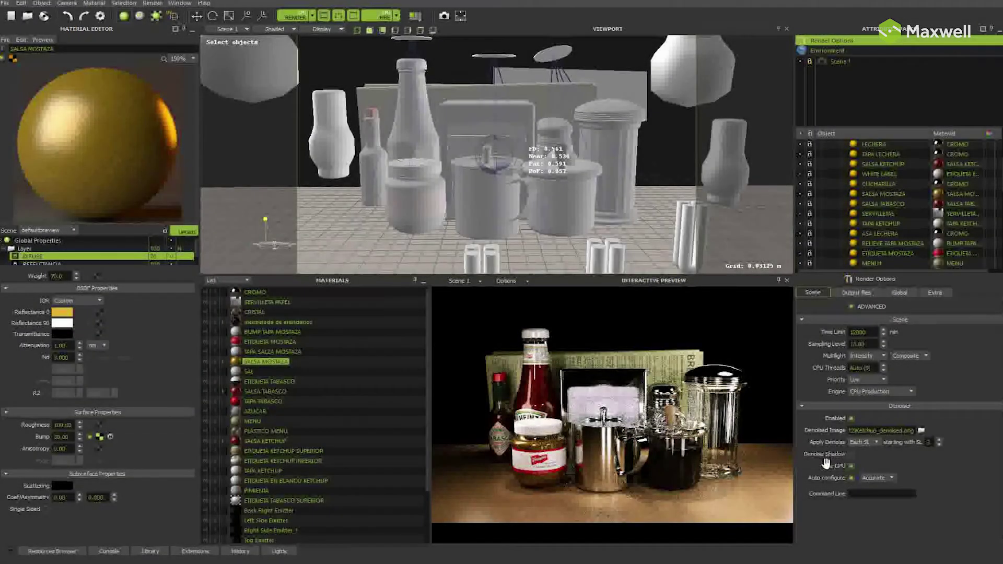
pyautogui.click(852, 466)
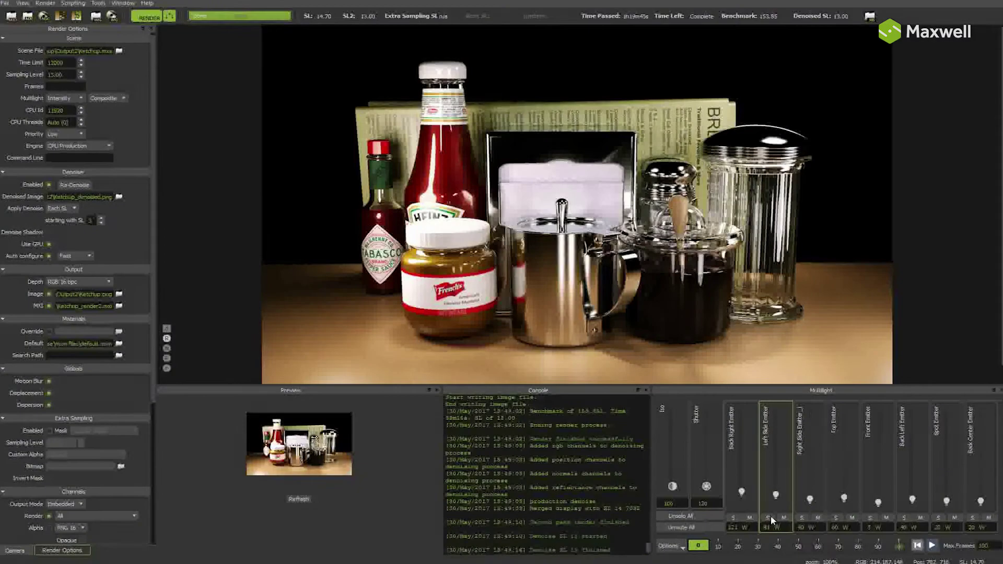
# Raise the Multilight Back Right Emitter to 121 W and Left Side Emitter to 76 W, then re-run the denoiser.
pyautogui.moveTo(776, 502); pyautogui.dragTo(776, 496)
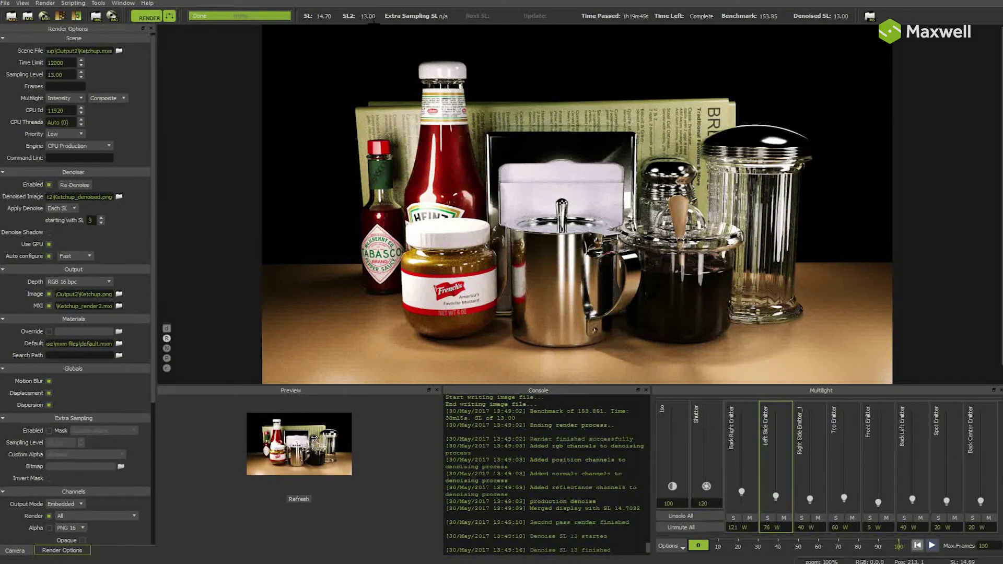
pyautogui.click(166, 338)
pyautogui.click(69, 188)
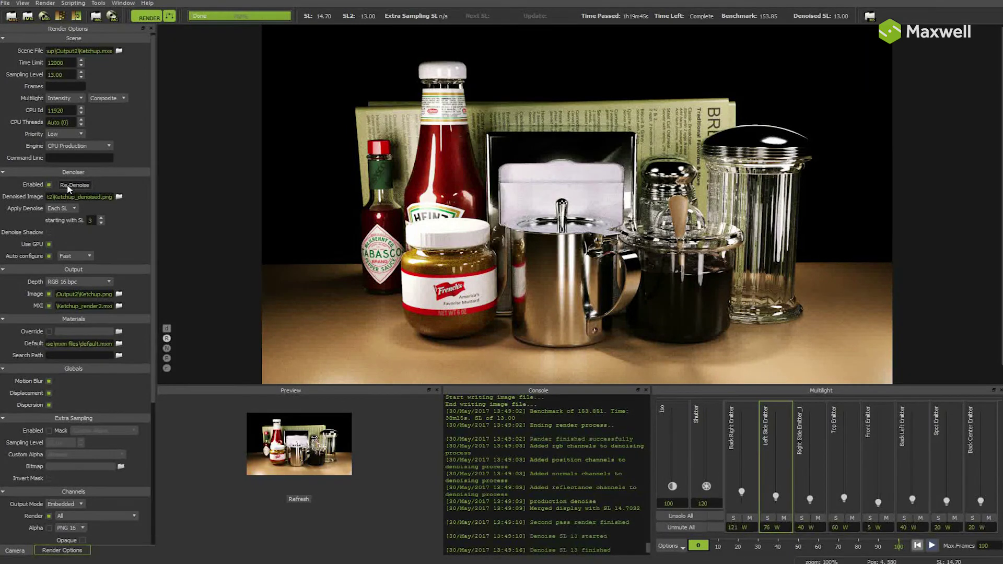